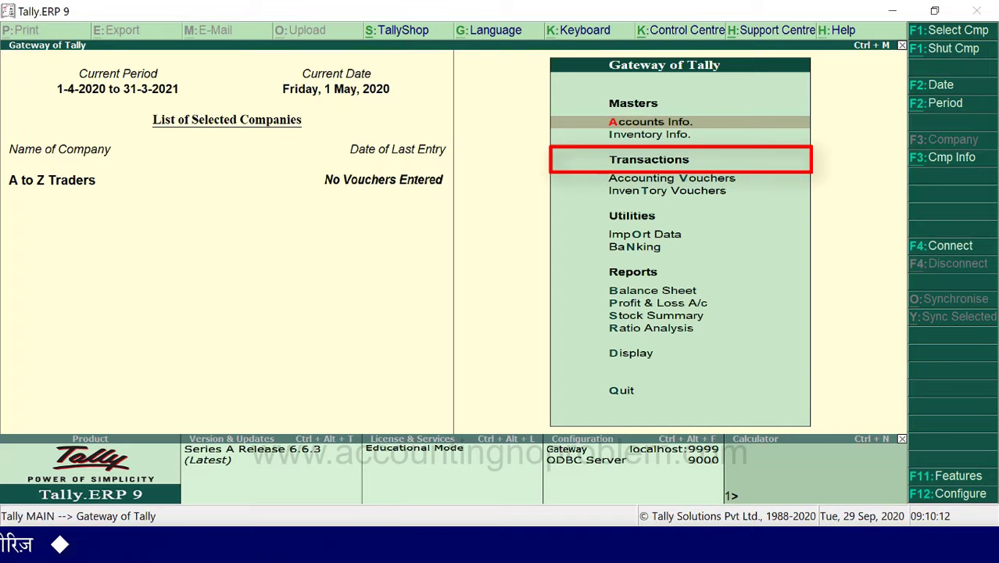
- Open accounting voucher creation for the A to Z Traders company
key(Down)
key(Down)
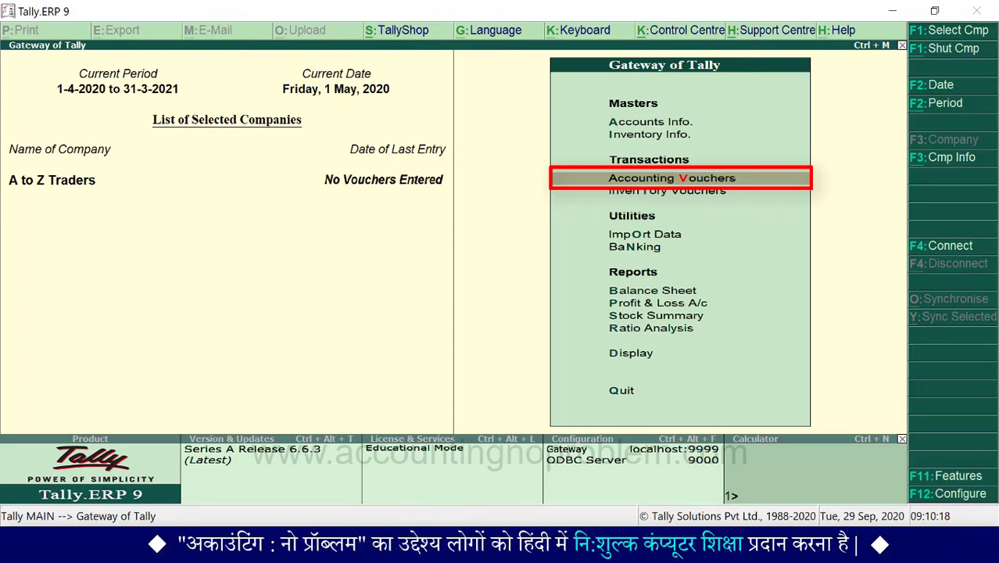
key(v)
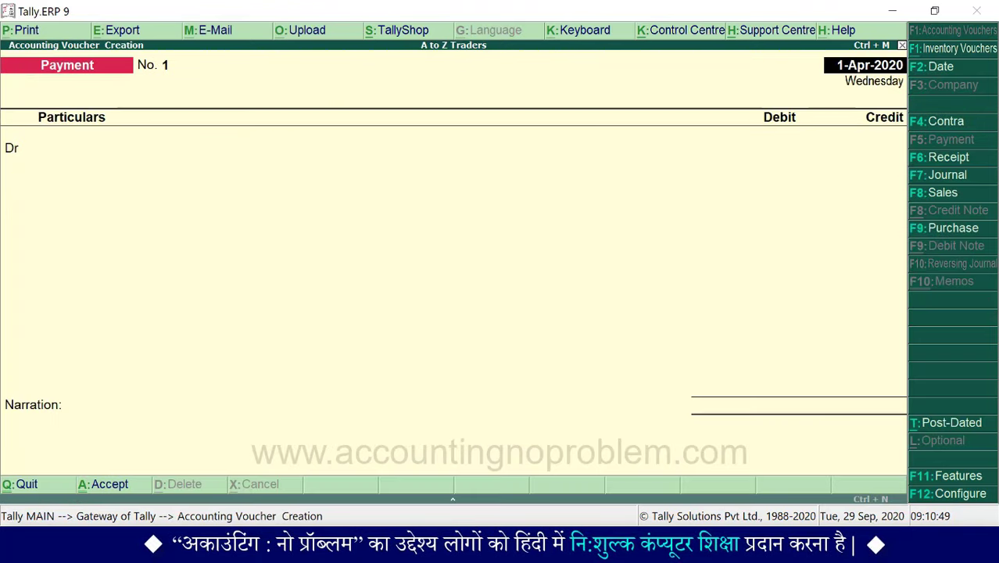
- Accept the payment voucher configuration with date skipping, single entry mode, bank allocation details and contra use at No, and Cr/Dr at Yes
key(F12)
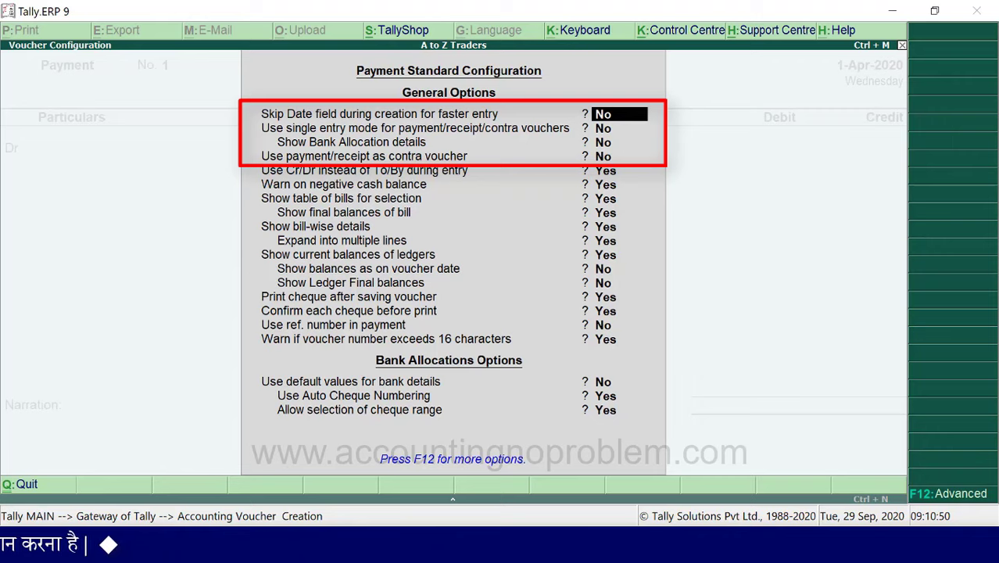
key(Return)
key(Return)
key(Return)
key(Return)
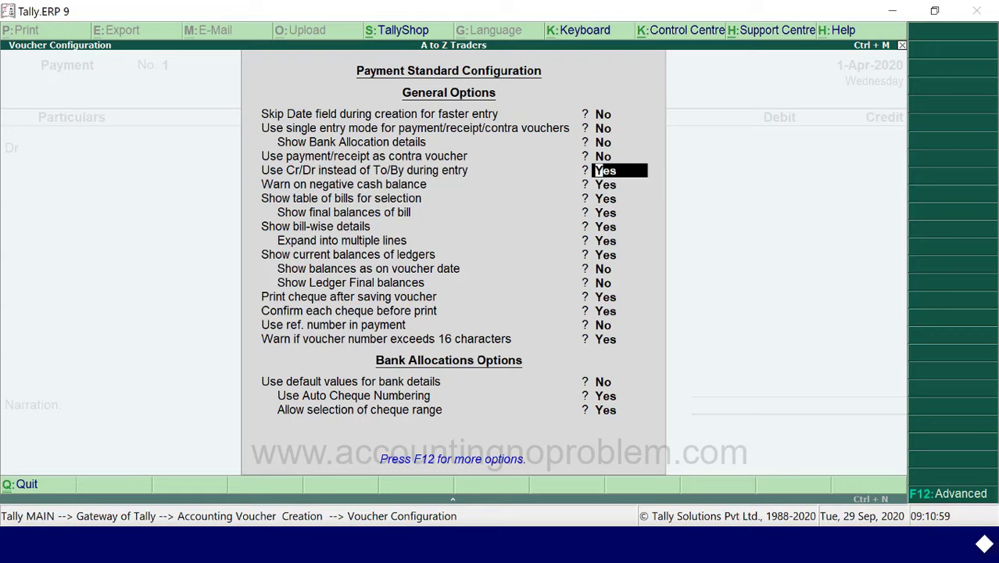
key(Escape)
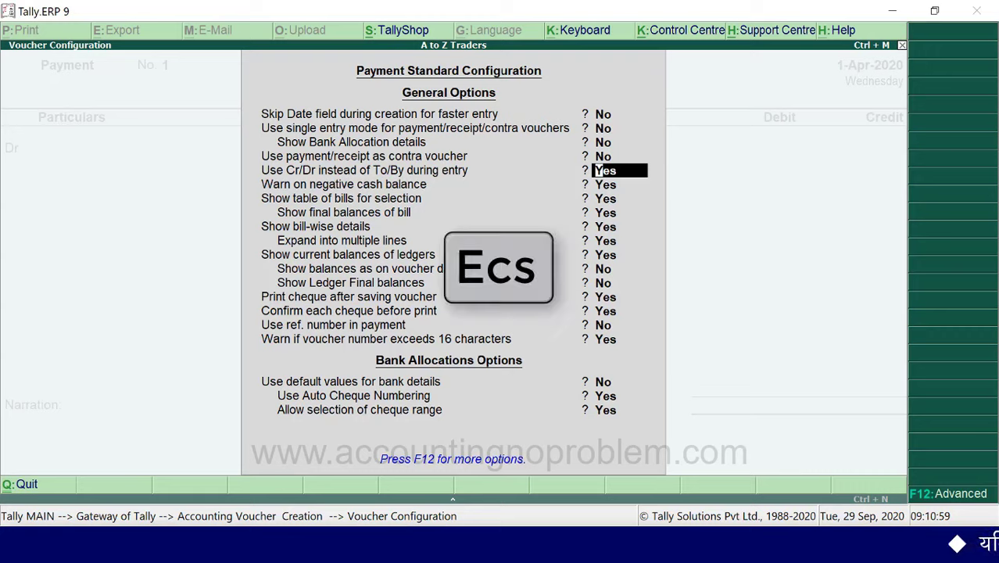
key(Up)
key(Up)
key(Up)
key(Up)
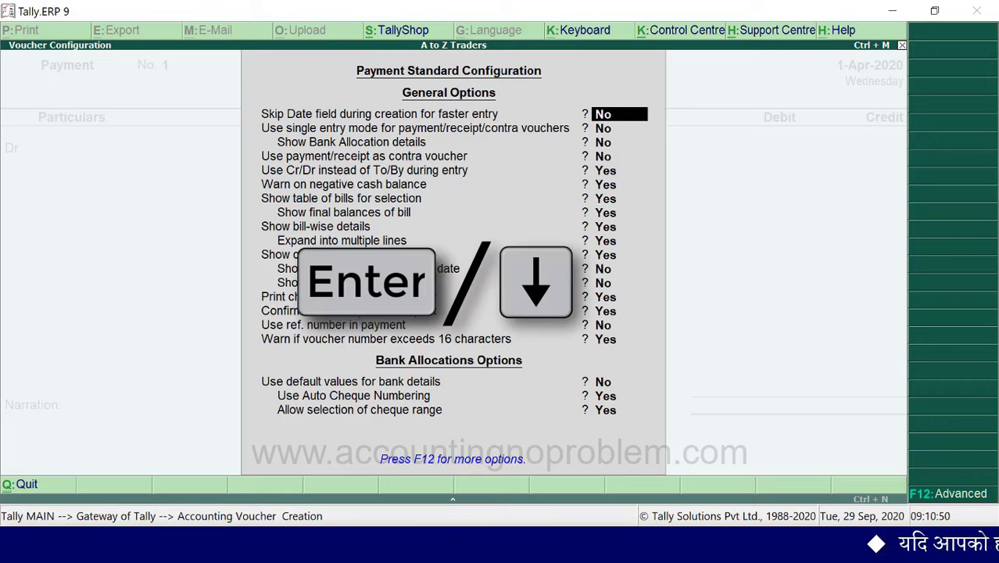
key(Down)
key(Down)
key(Down)
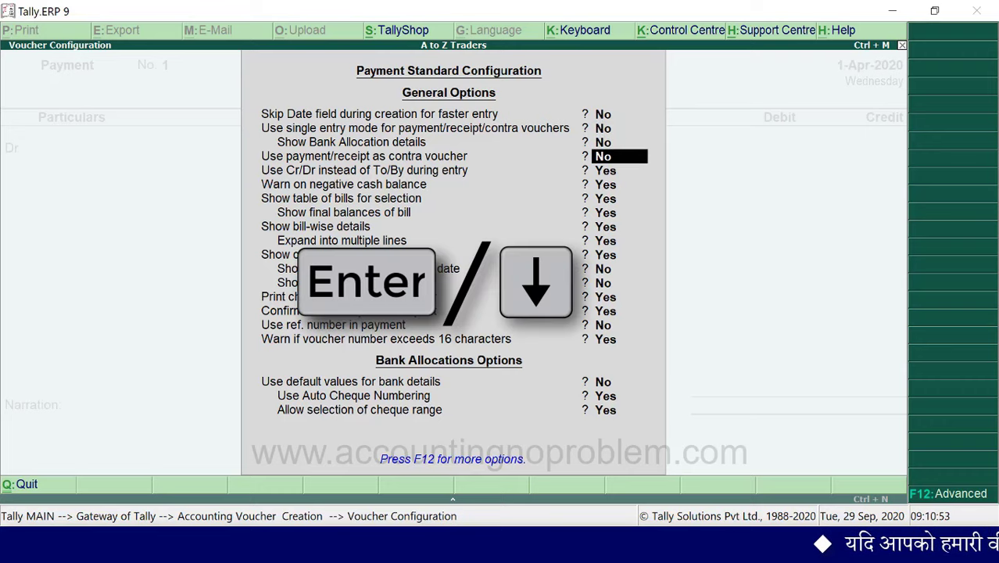
key(Down)
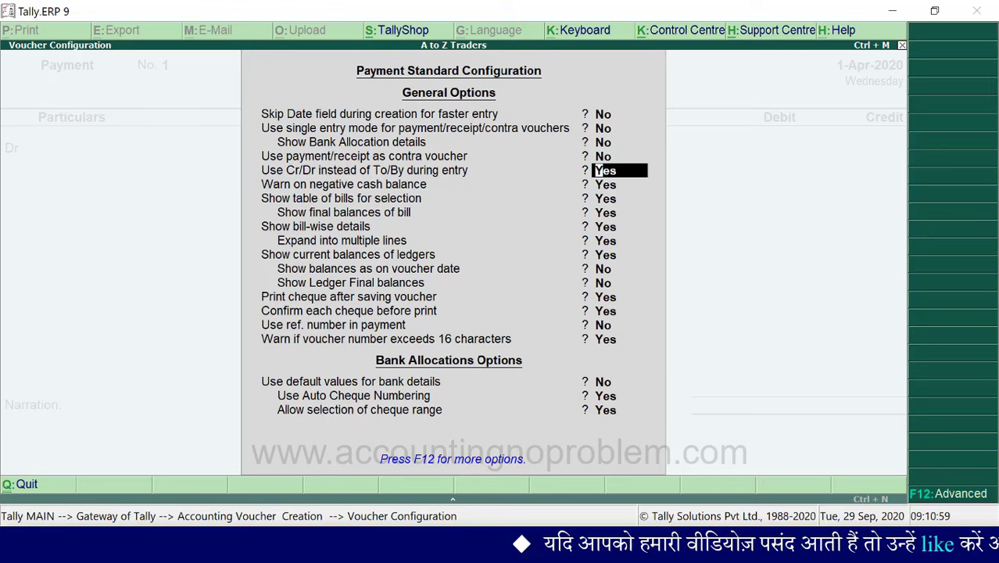
key(ctrl+a)
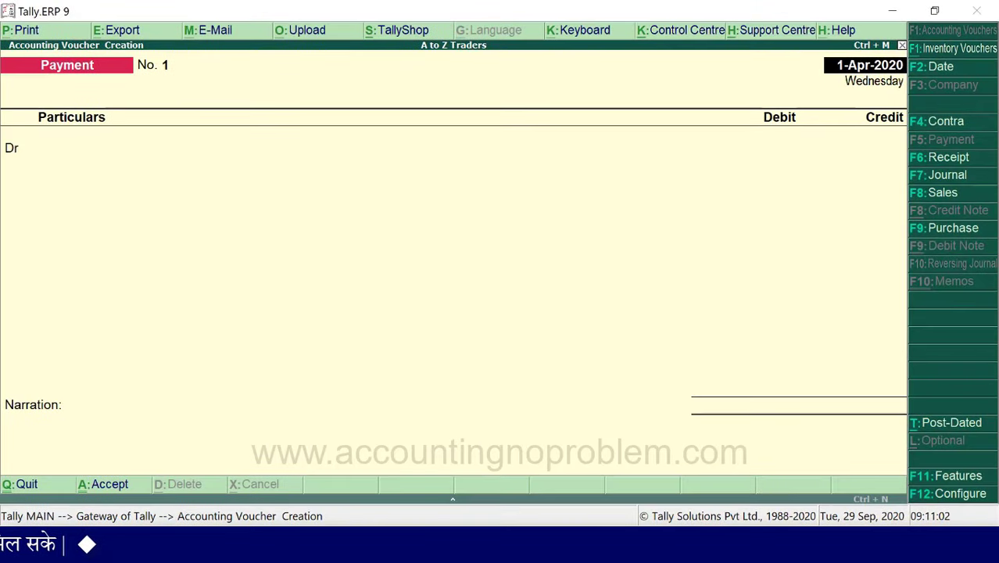
- Start a receipt voucher dated 1-Apr-2020 and credit Proprietor's Capital A/c with 100000
key(F6)
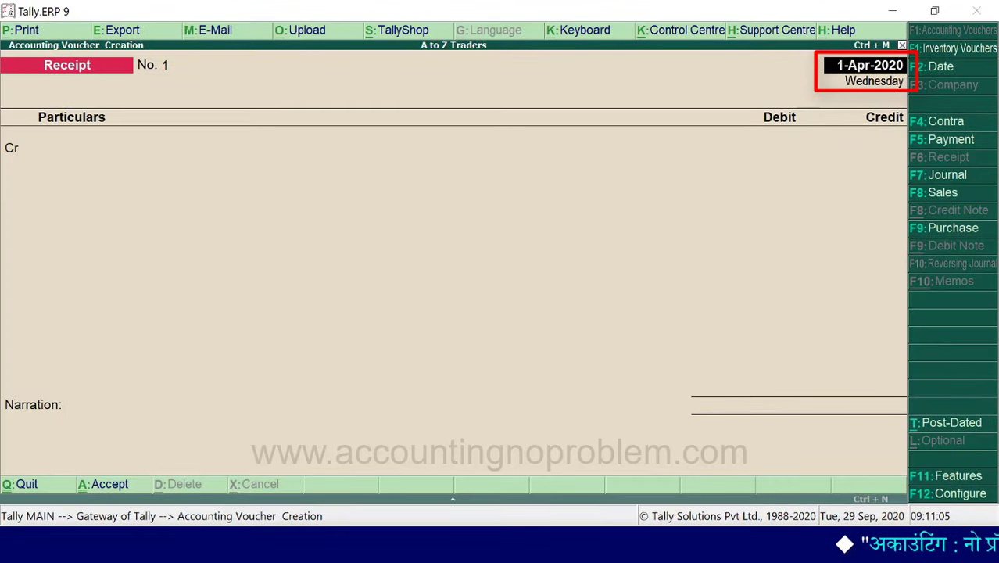
key(Return)
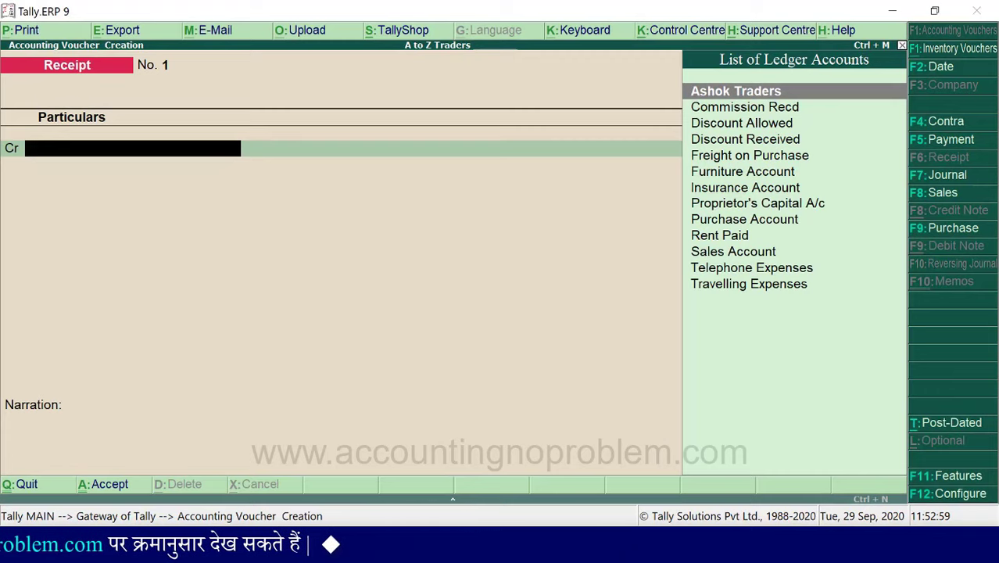
text(P)
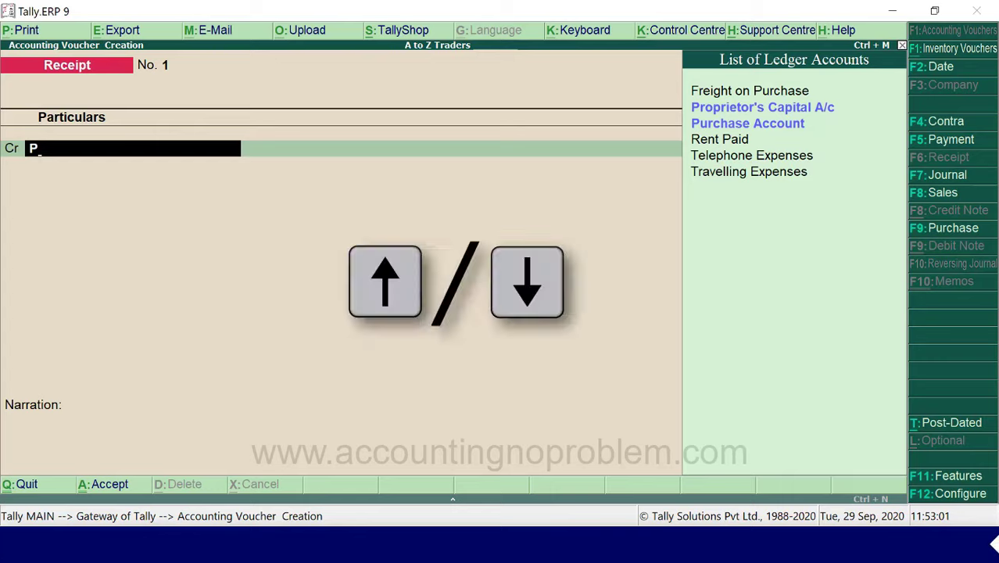
key(Down)
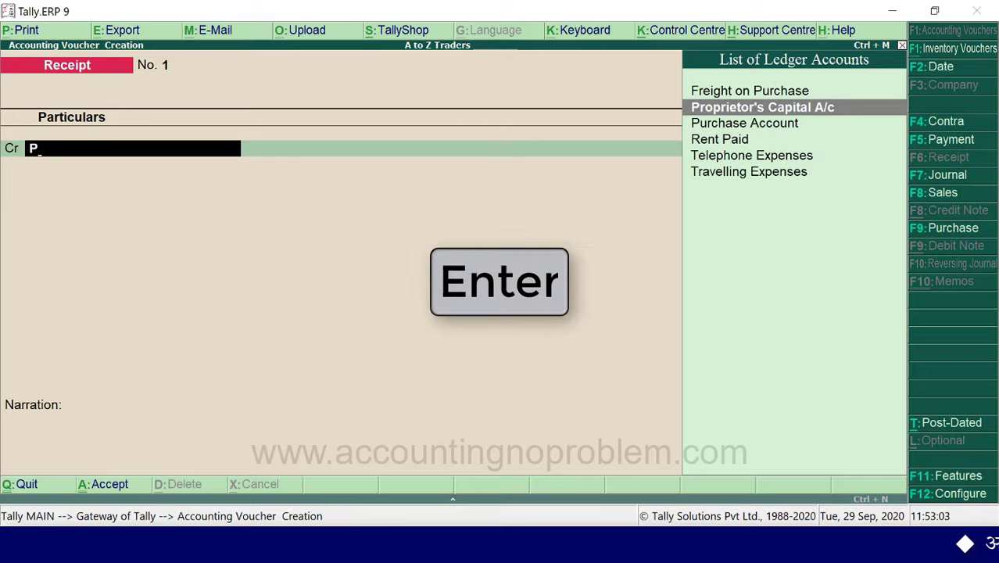
key(Return)
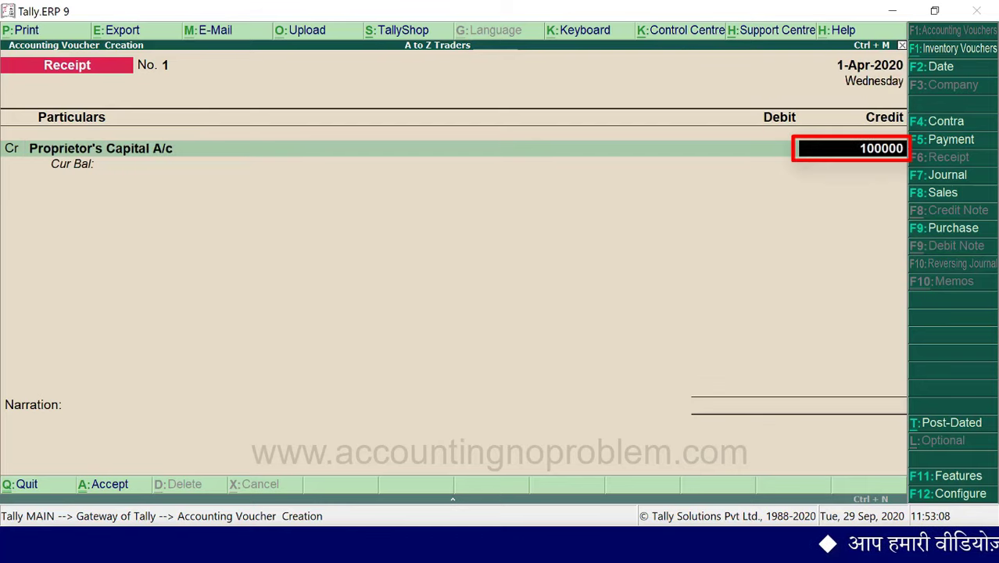
key(Return)
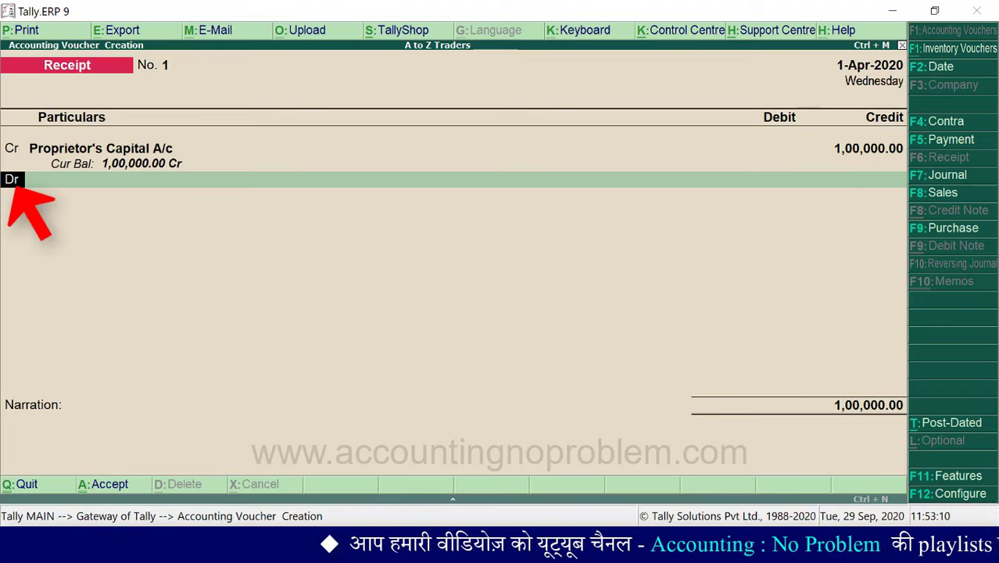
- Debit the Cash ledger with 1,00,000.00 in the receipt voucher
key(Return)
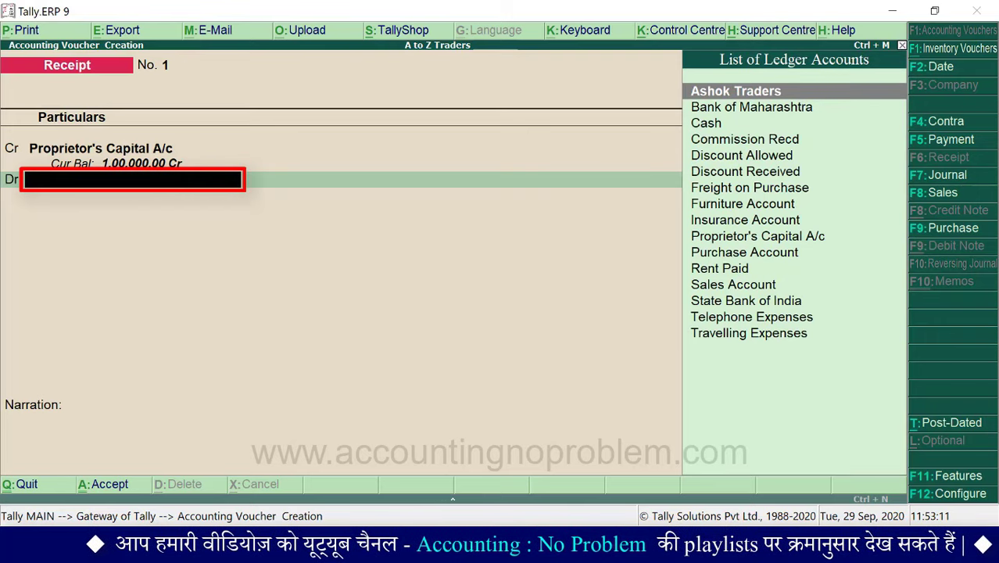
key(Down)
key(Down)
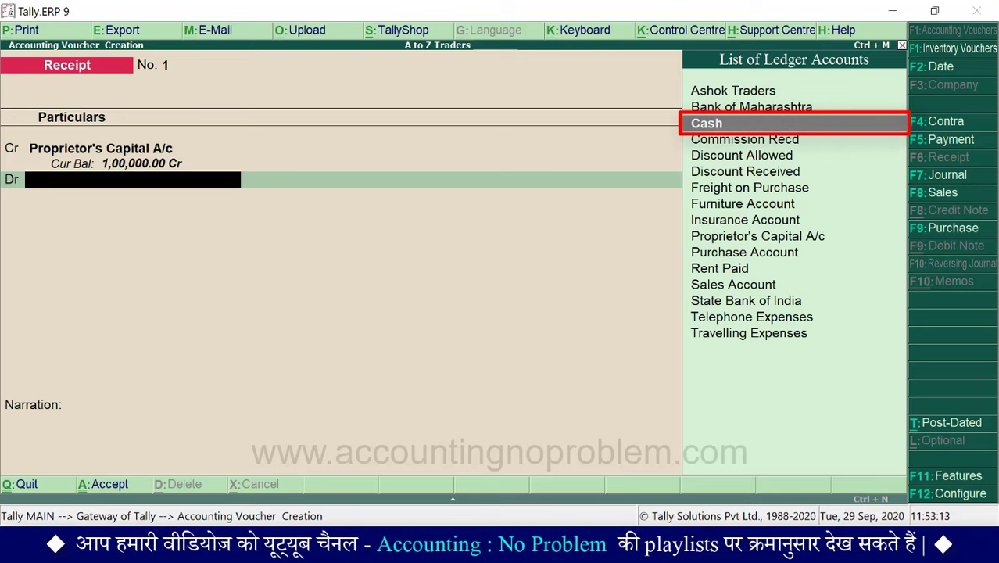
key(Return)
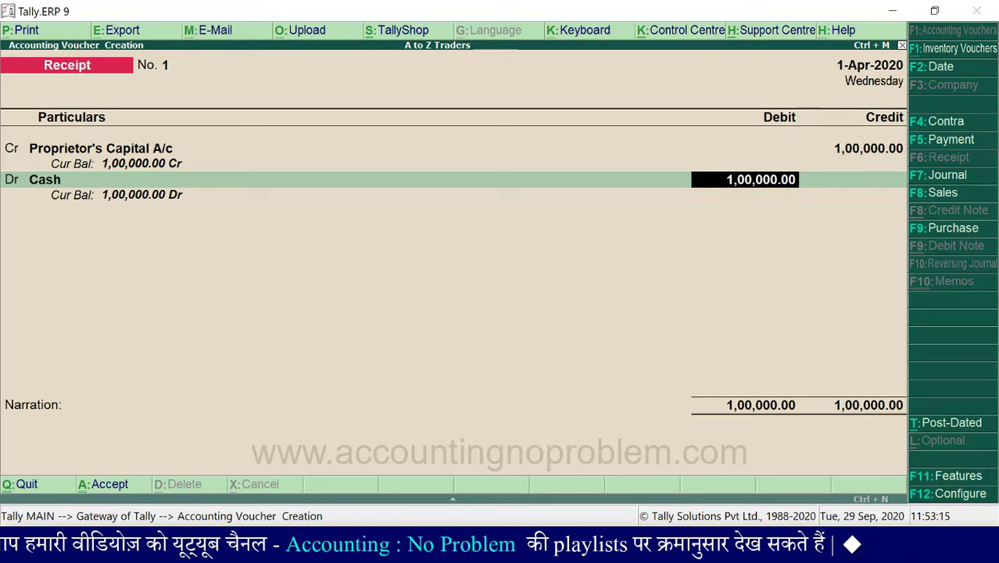
key(Return)
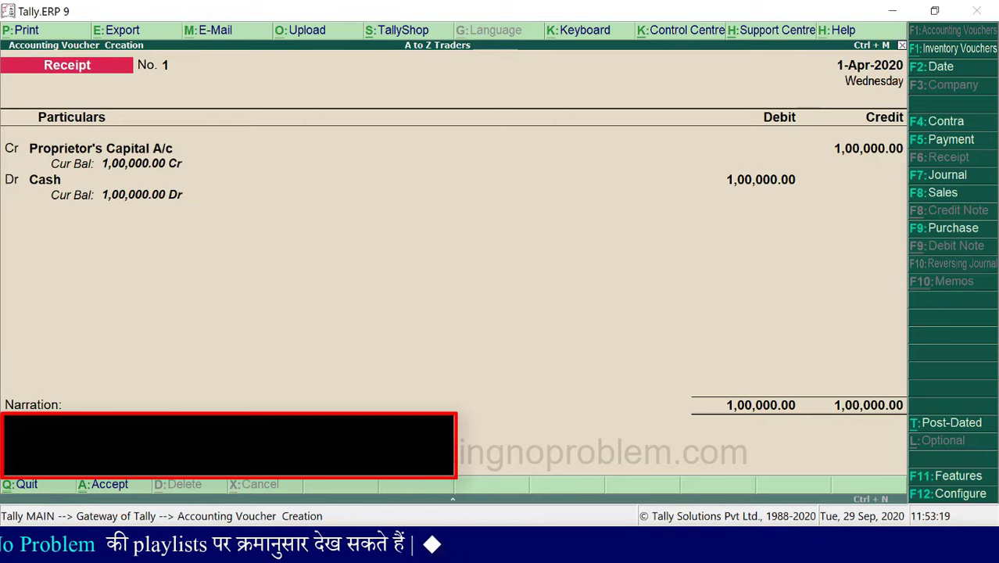
- Enter the narration "Being Rs. 1,00,000 cash brought in by the proprietor as capital." and save the receipt voucher
text(Being Rs. 1,00,000 cash brought in by the)
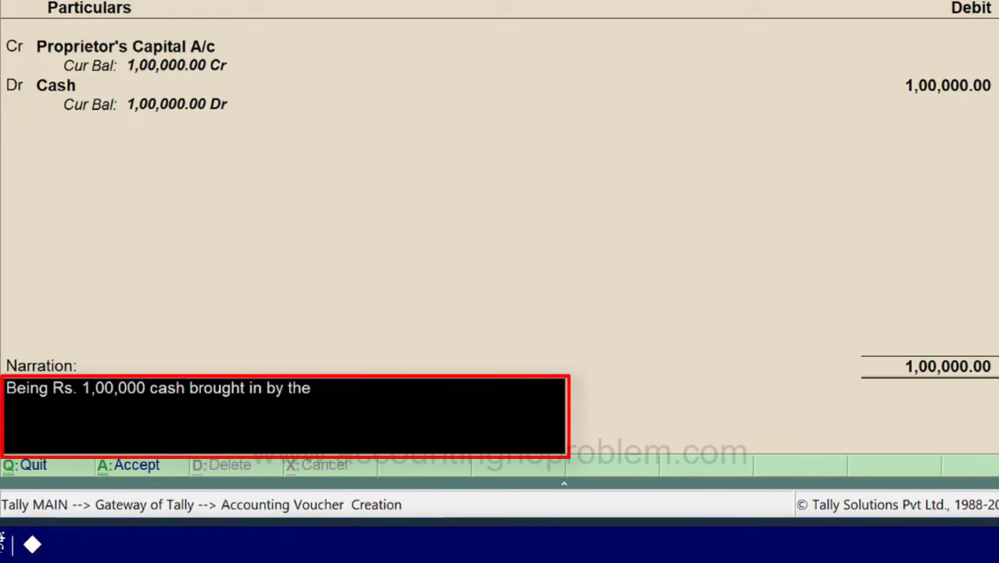
text( proprietor as capita)
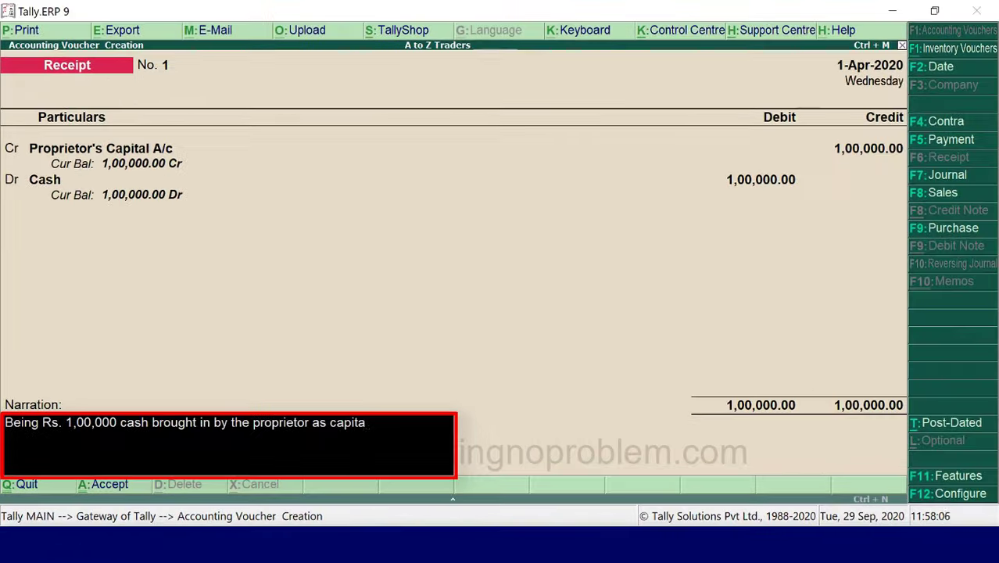
text(l.)
key(Return)
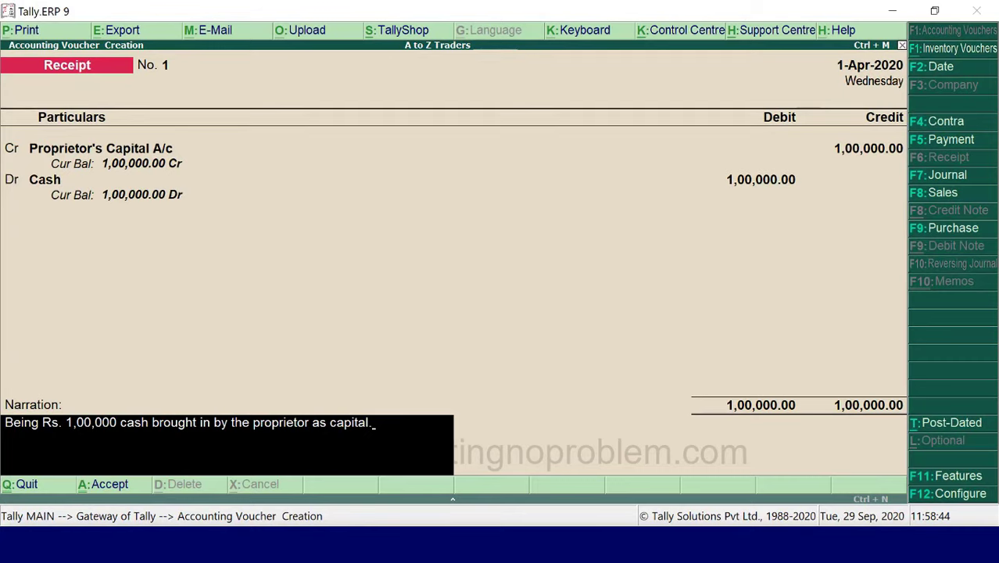
key(Return)
- Leave the blank new receipt voucher and return to the Gateway of Tally
key(Escape)
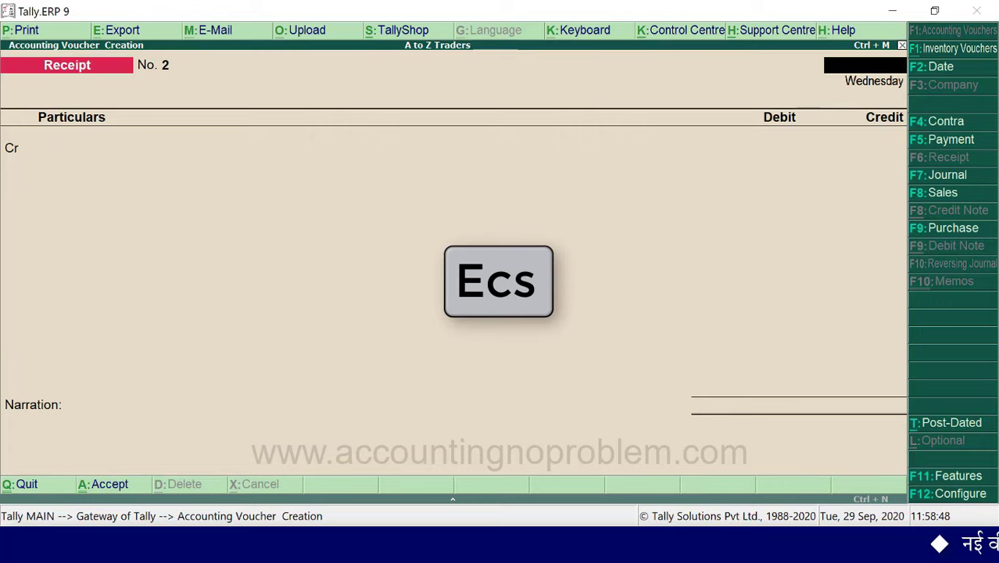
key(Escape)
key(y)
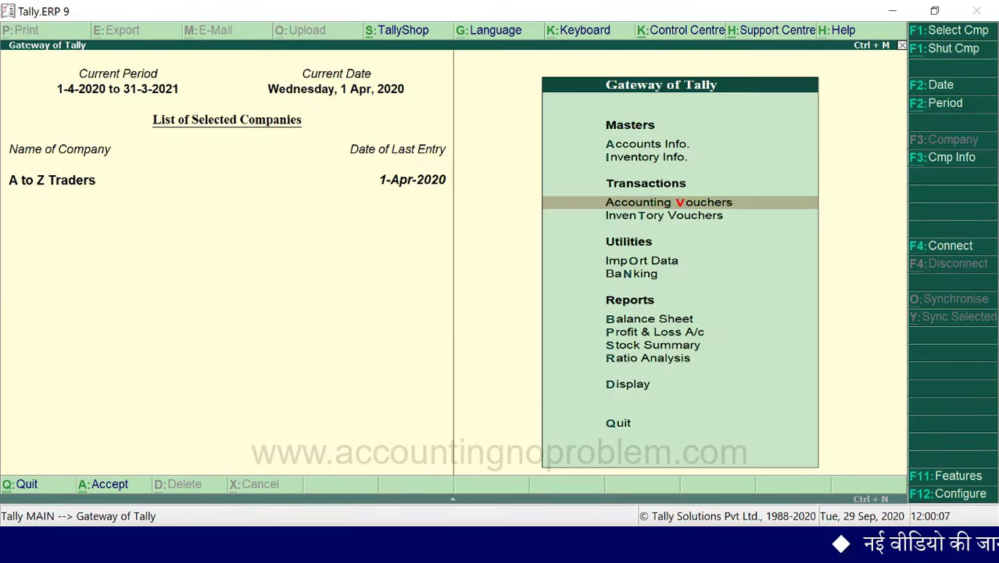